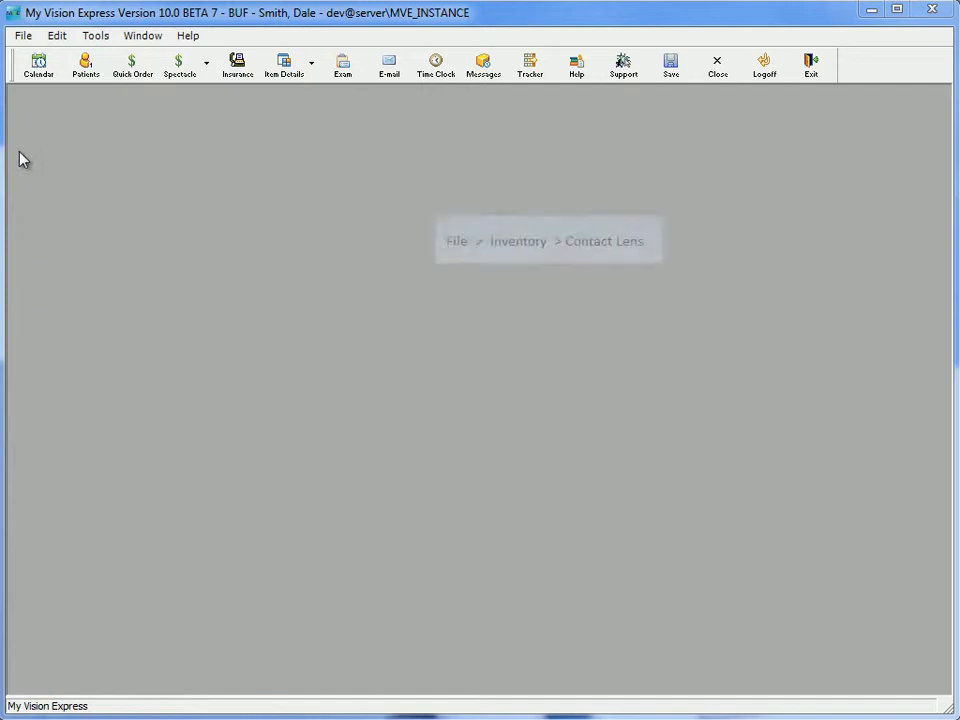
# - Open the Bausch & Lomb Purevision retail lens from the contact lens inventory and show its configurations
pyautogui.click(21, 37)
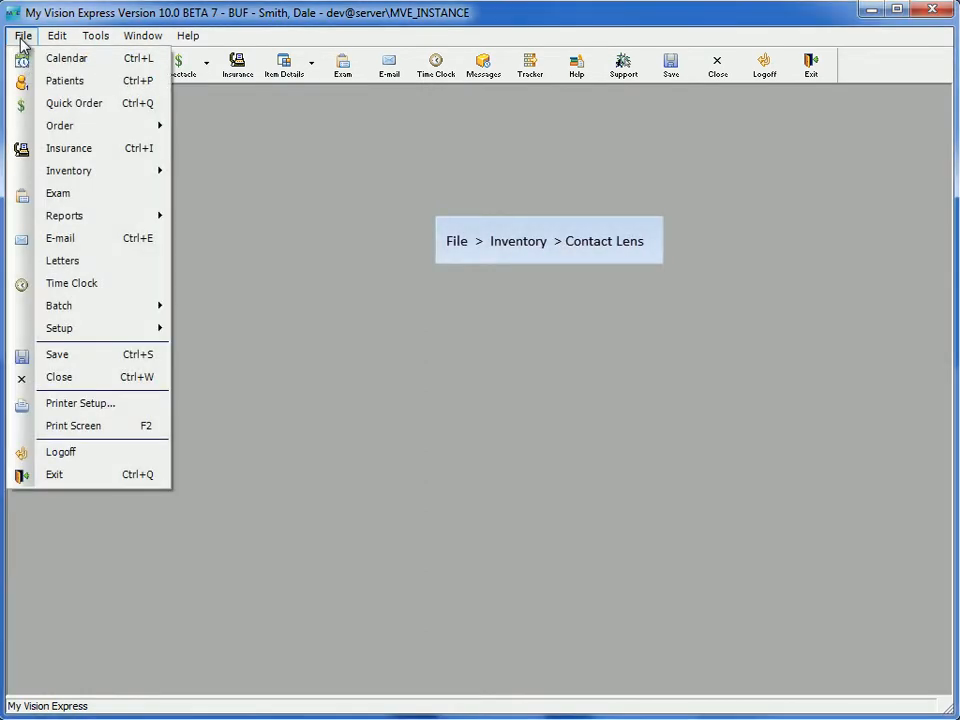
pyautogui.moveTo(134, 172)
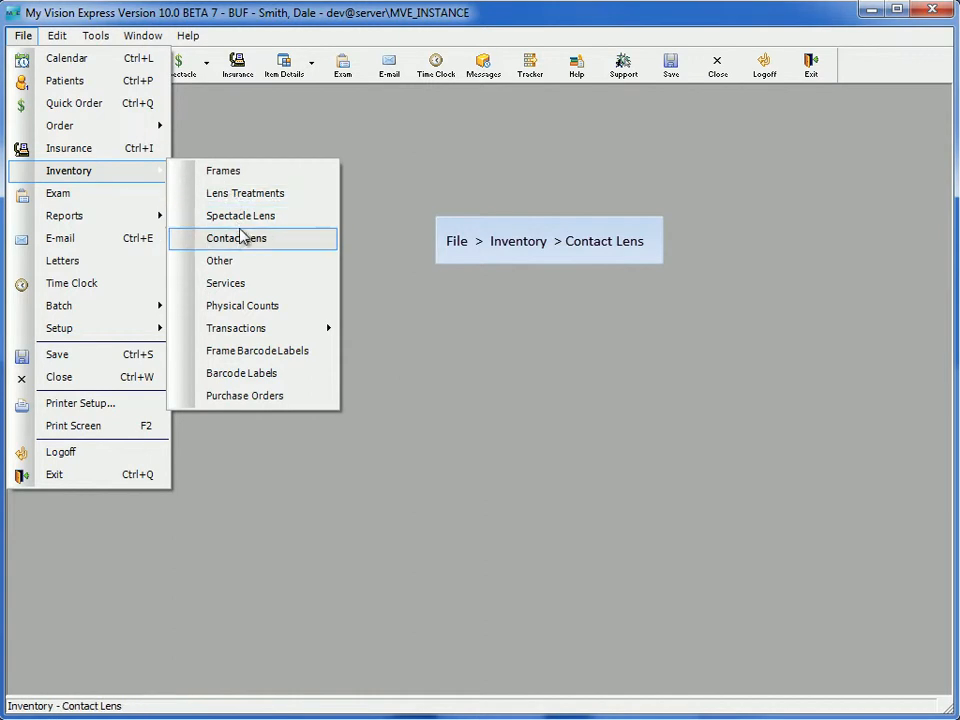
pyautogui.click(289, 242)
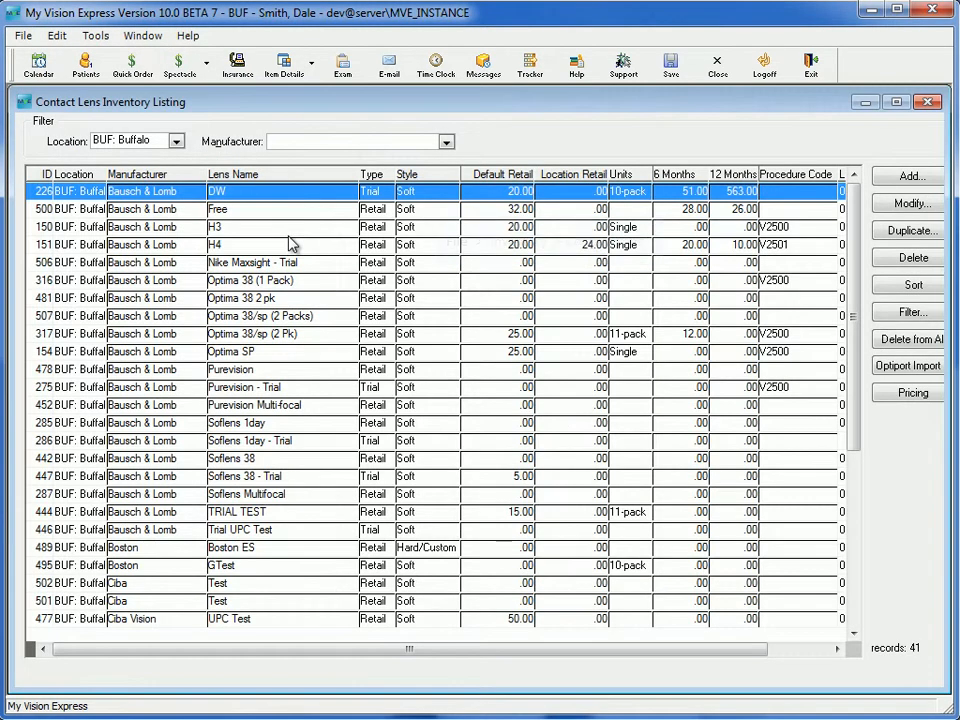
pyautogui.click(327, 374)
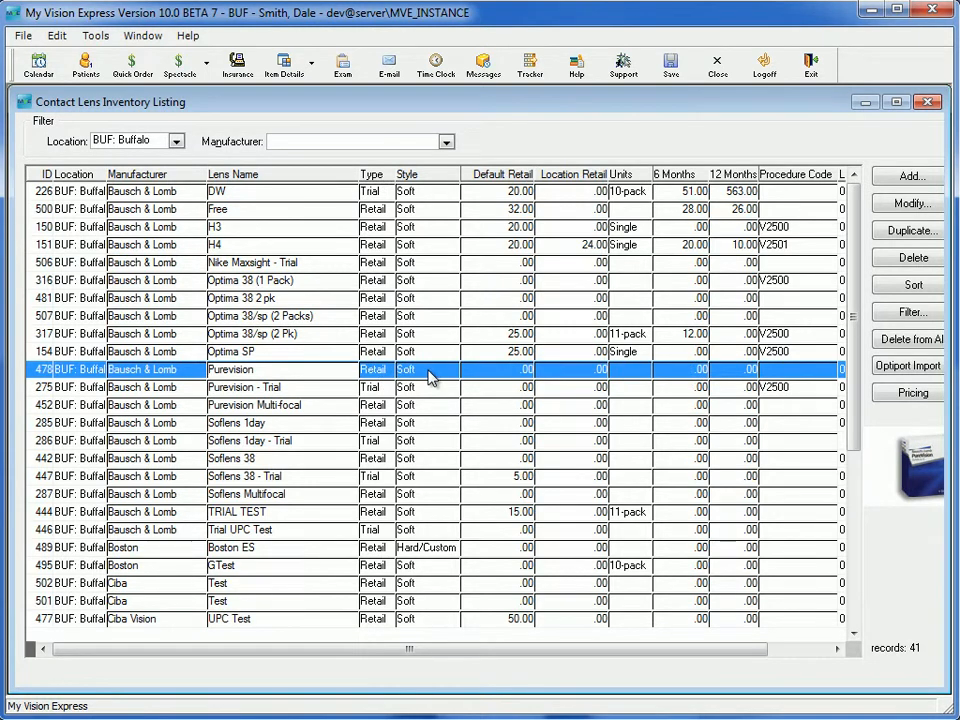
pyautogui.doubleClick(431, 377)
pyautogui.moveTo(237, 125); pyautogui.dragTo(461, 73)
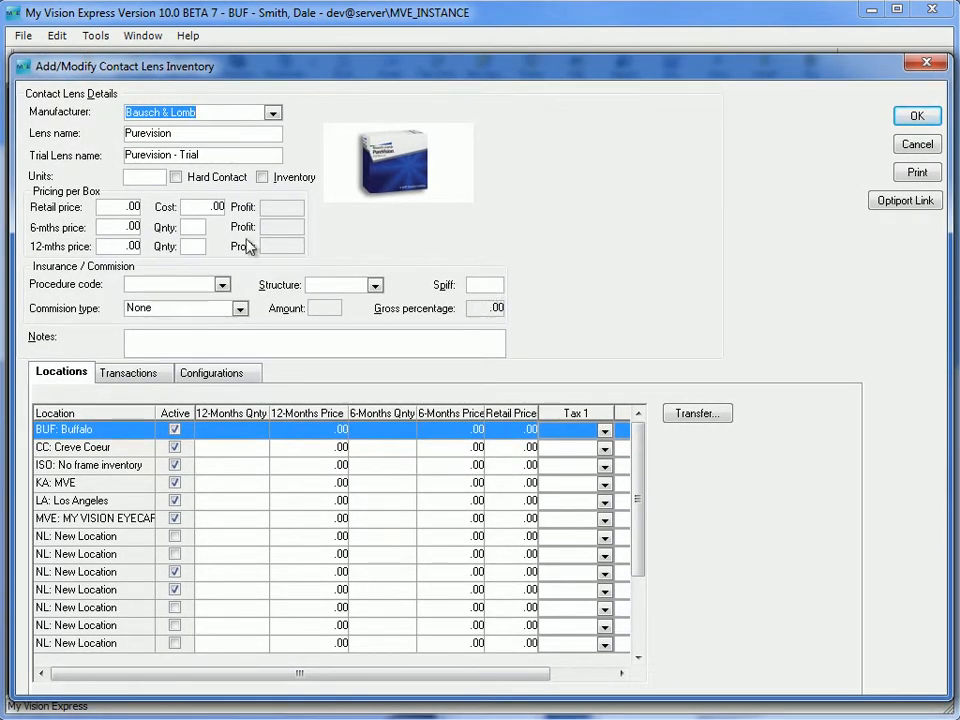
pyautogui.click(237, 373)
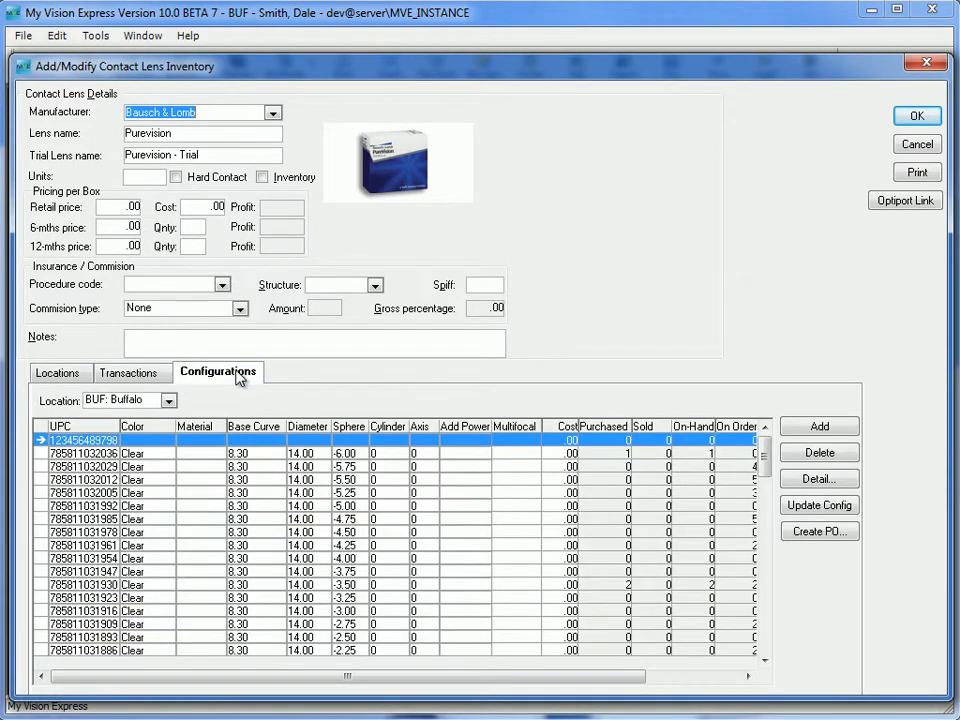
# - Set the reorder point to 1 and maximum inventory to 5 for the -5.00 sphere configuration, save the lens and close the inventory listing
pyautogui.click(748, 676)
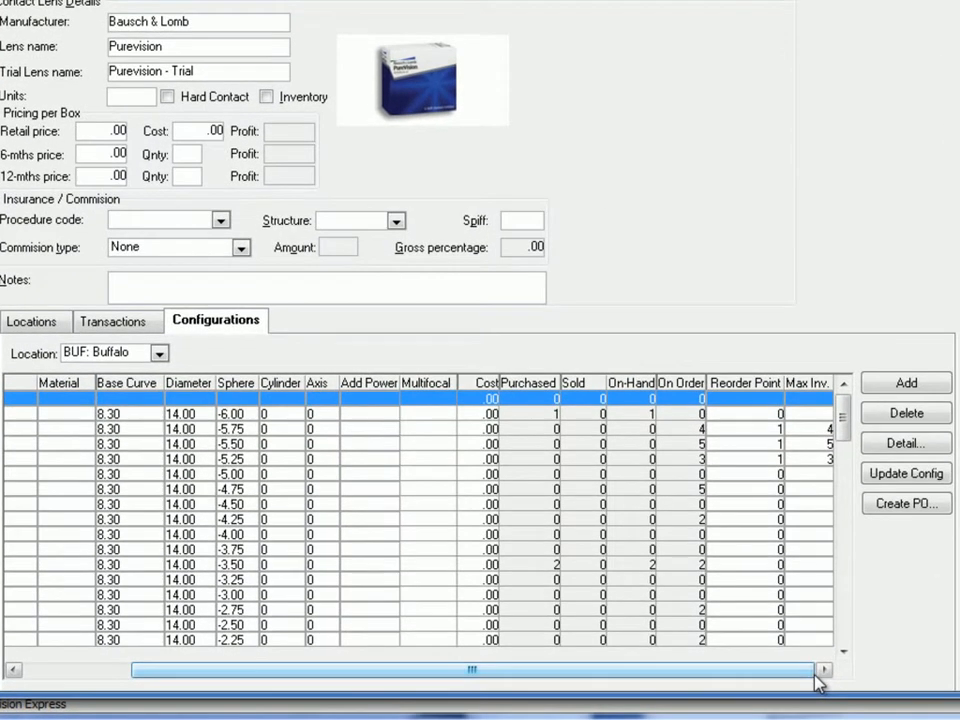
pyautogui.click(660, 476)
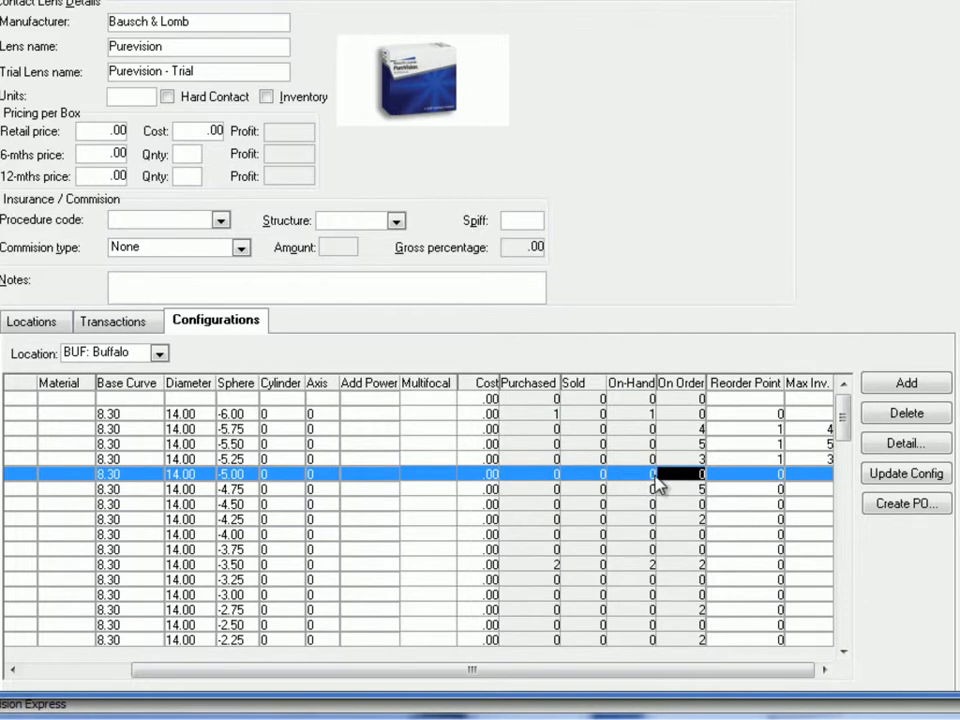
pyautogui.click(779, 474)
pyautogui.write('1')
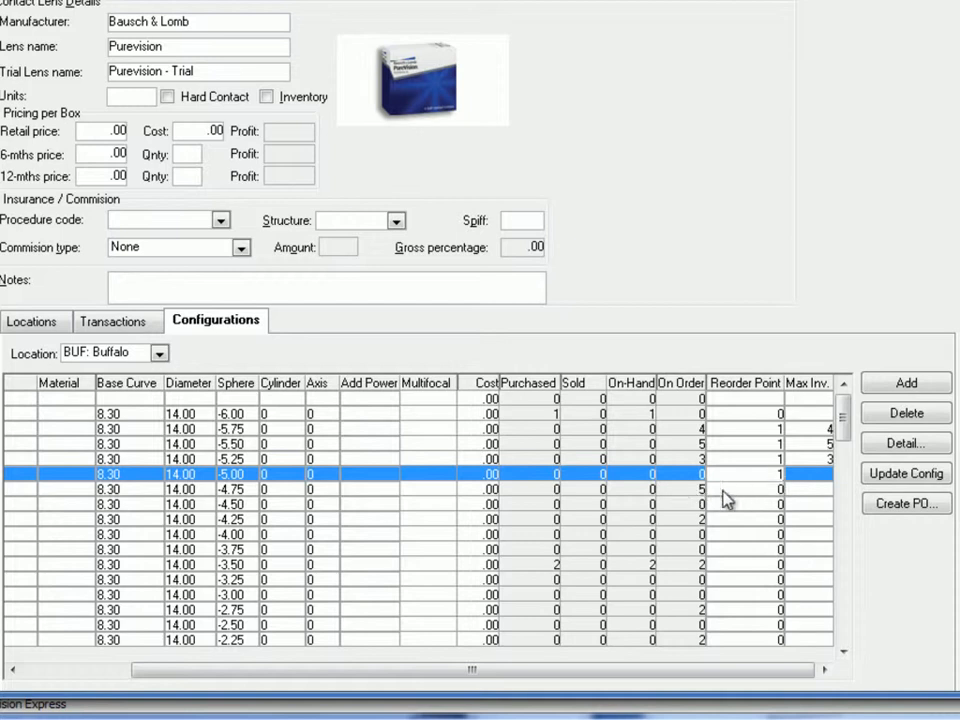
pyautogui.click(827, 476)
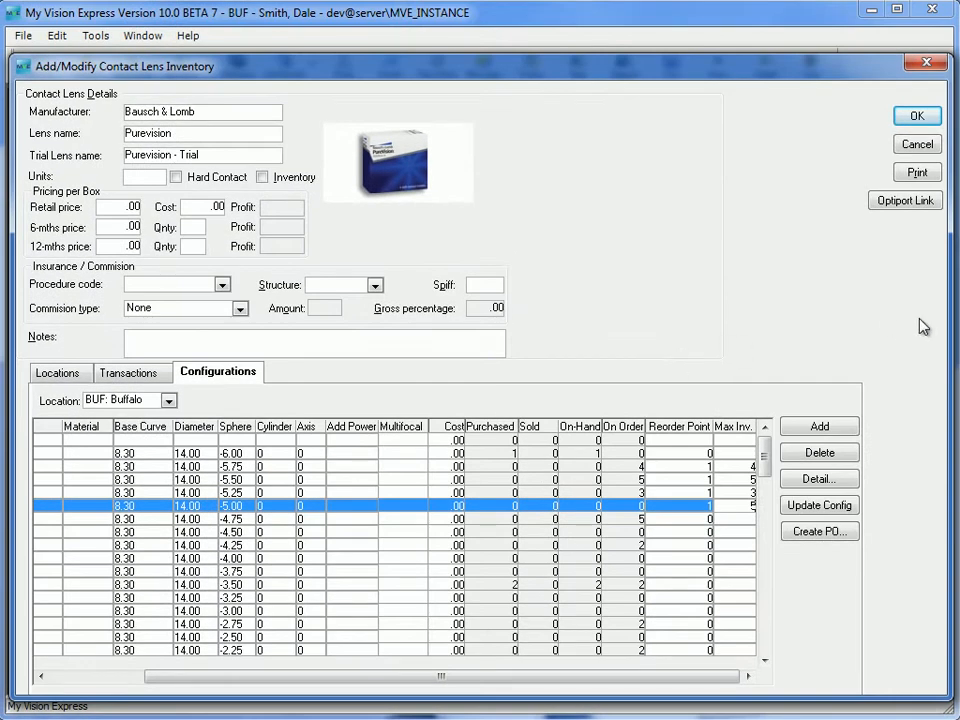
pyautogui.click(917, 117)
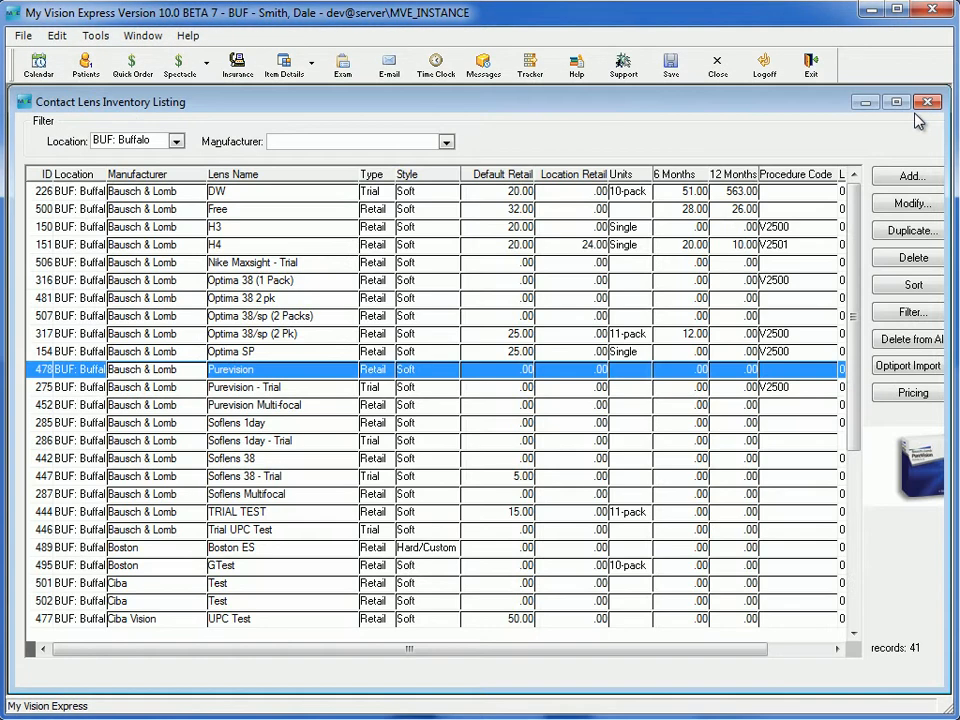
pyautogui.click(927, 103)
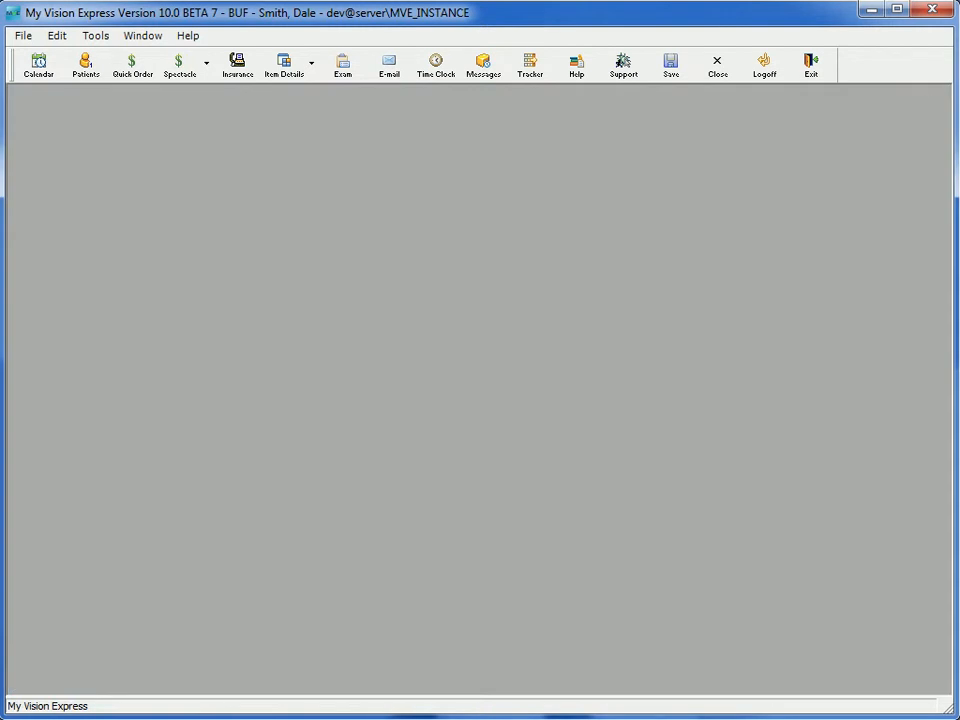
# - Set the soft contact lens quick order to ship to the patient's primary address and close the order
pyautogui.moveTo(959, 74); pyautogui.dragTo(203, 20)
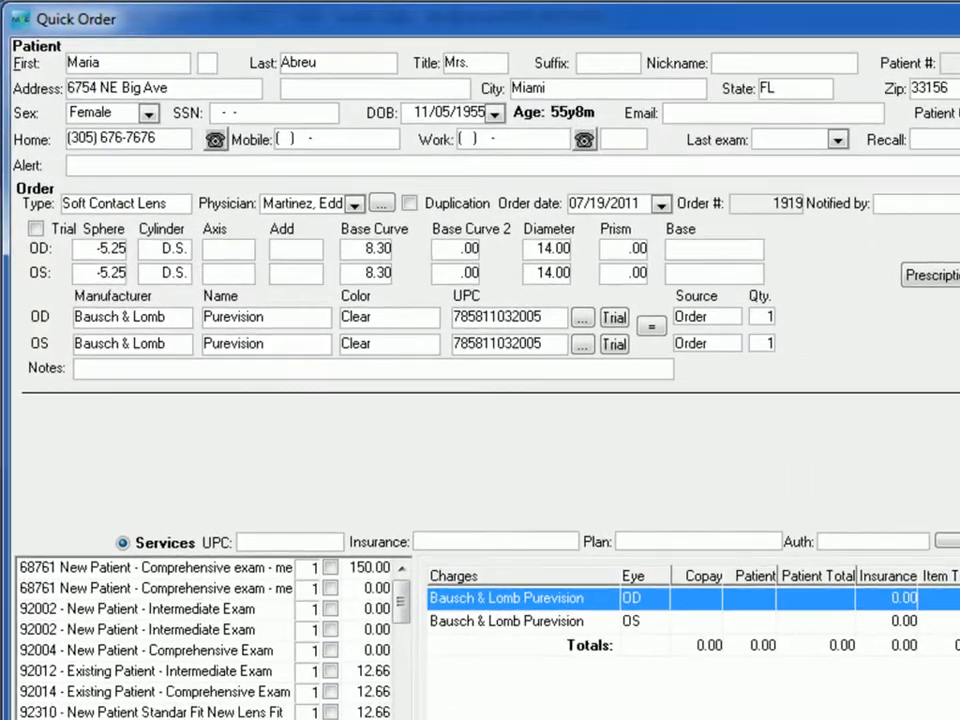
pyautogui.click(376, 714)
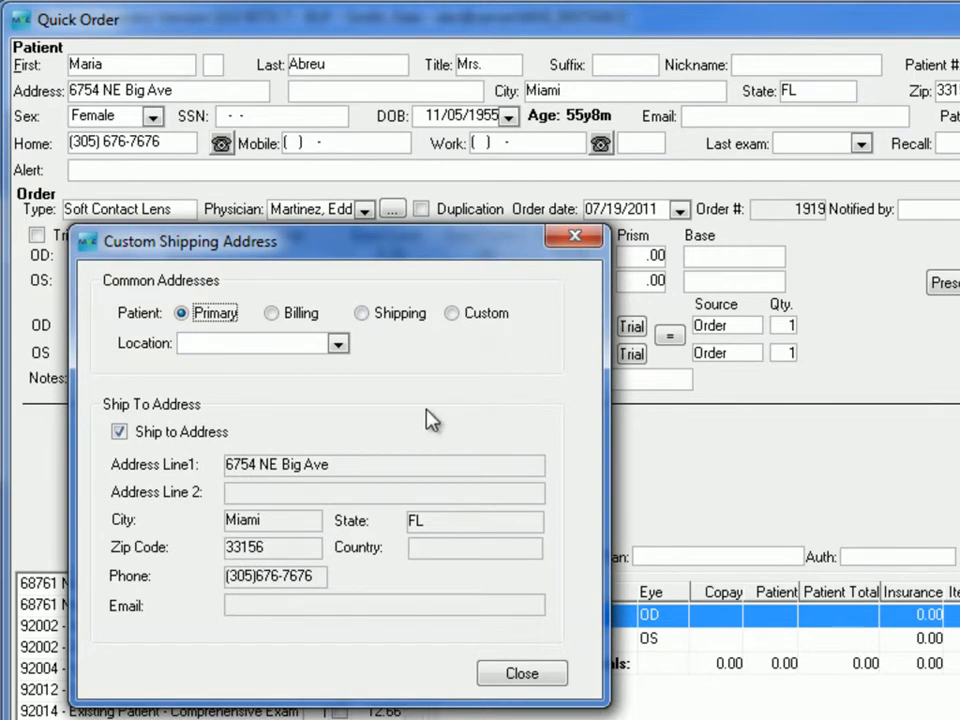
pyautogui.click(521, 672)
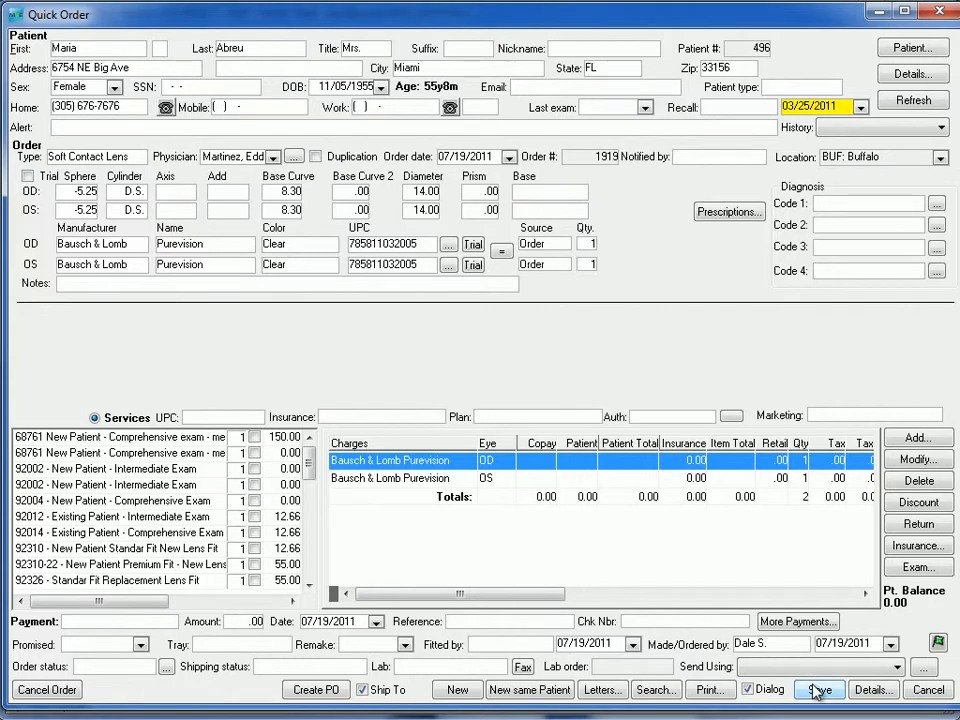
pyautogui.click(938, 11)
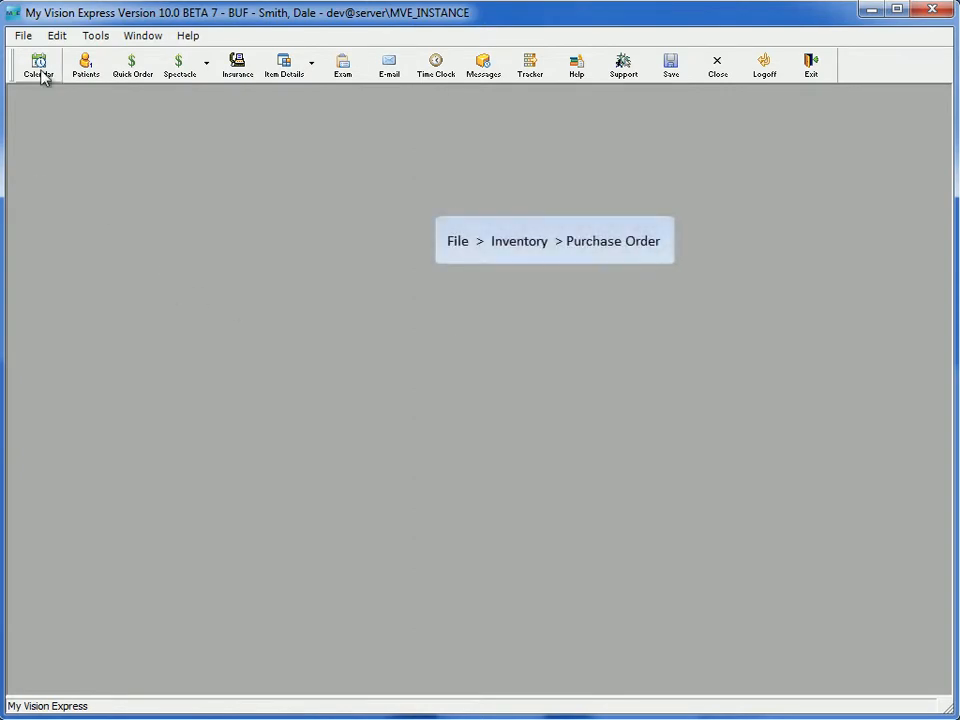
# - Open the inventory purchase orders window and position it fully within the main window
pyautogui.click(23, 40)
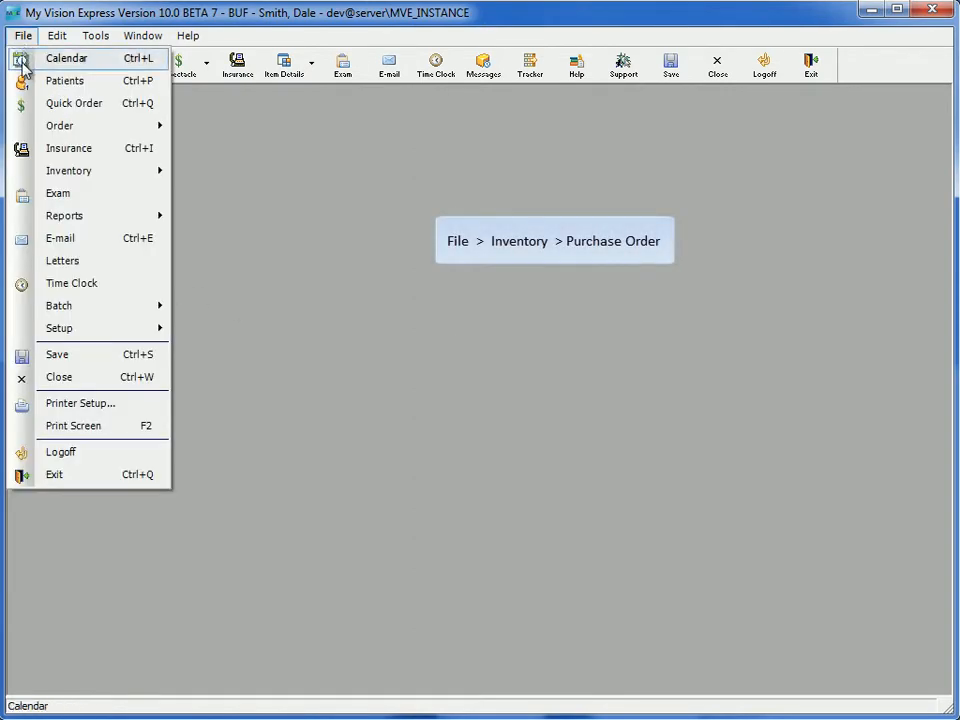
pyautogui.moveTo(38, 174)
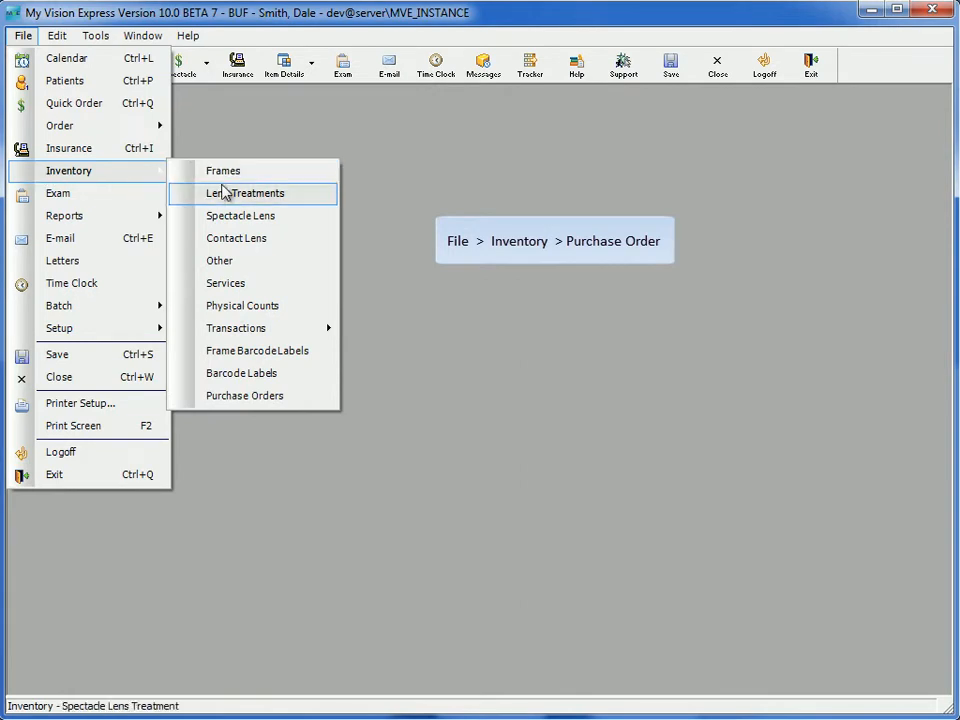
pyautogui.click(252, 395)
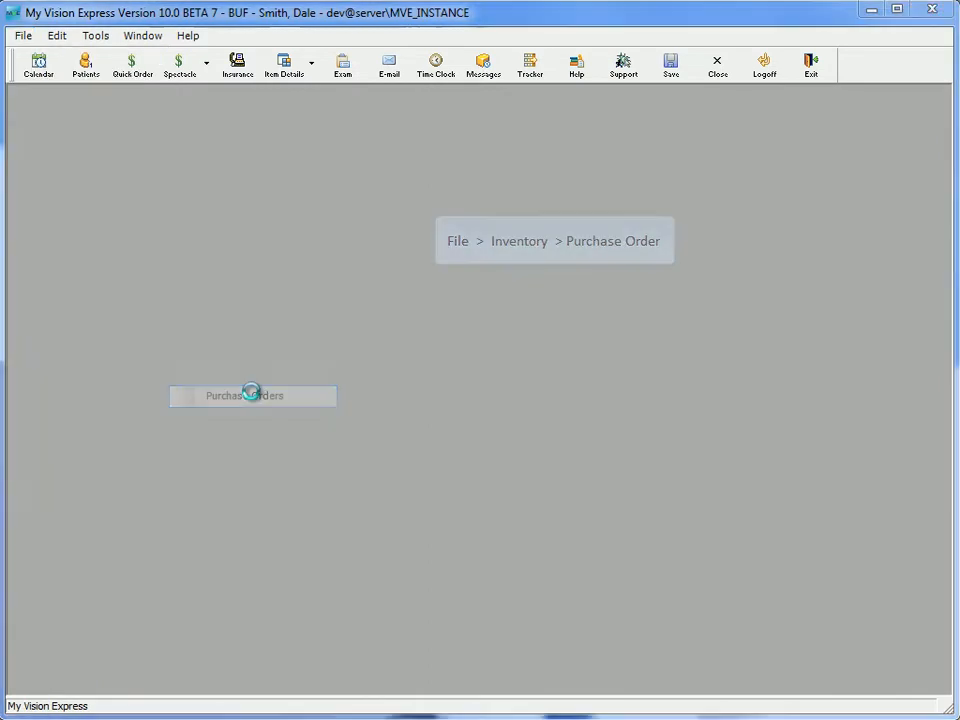
pyautogui.moveTo(192, 117); pyautogui.dragTo(404, 83)
pyautogui.moveTo(2, 332); pyautogui.dragTo(26, 333)
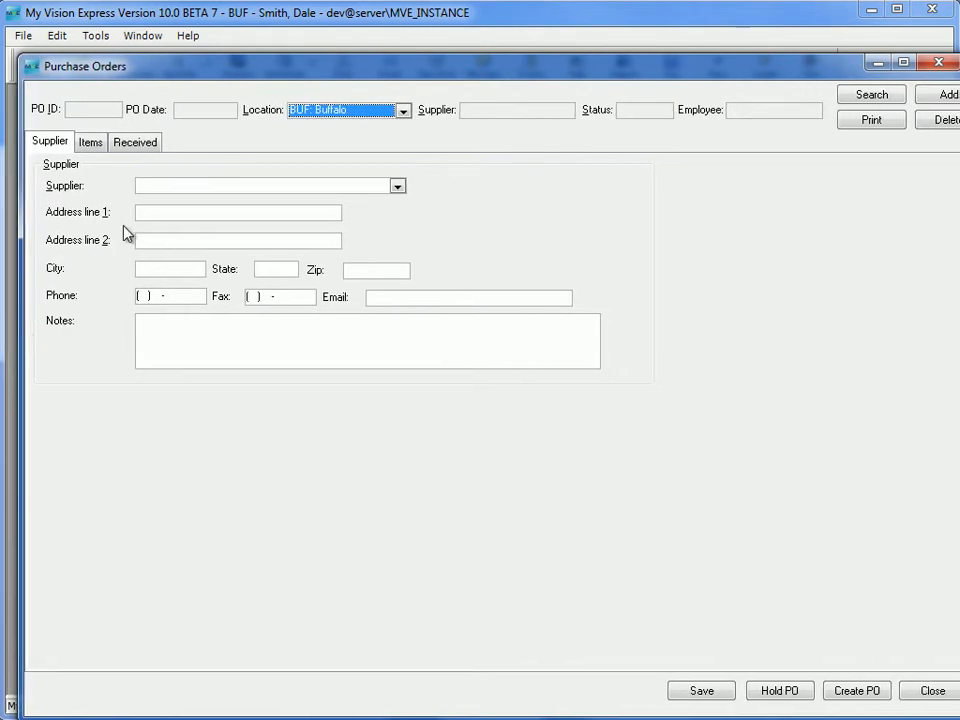
pyautogui.moveTo(355, 75)
pyautogui.mouseDown()
pyautogui.moveTo(335, 78)
pyautogui.moveTo(340, 68)
pyautogui.mouseUp()
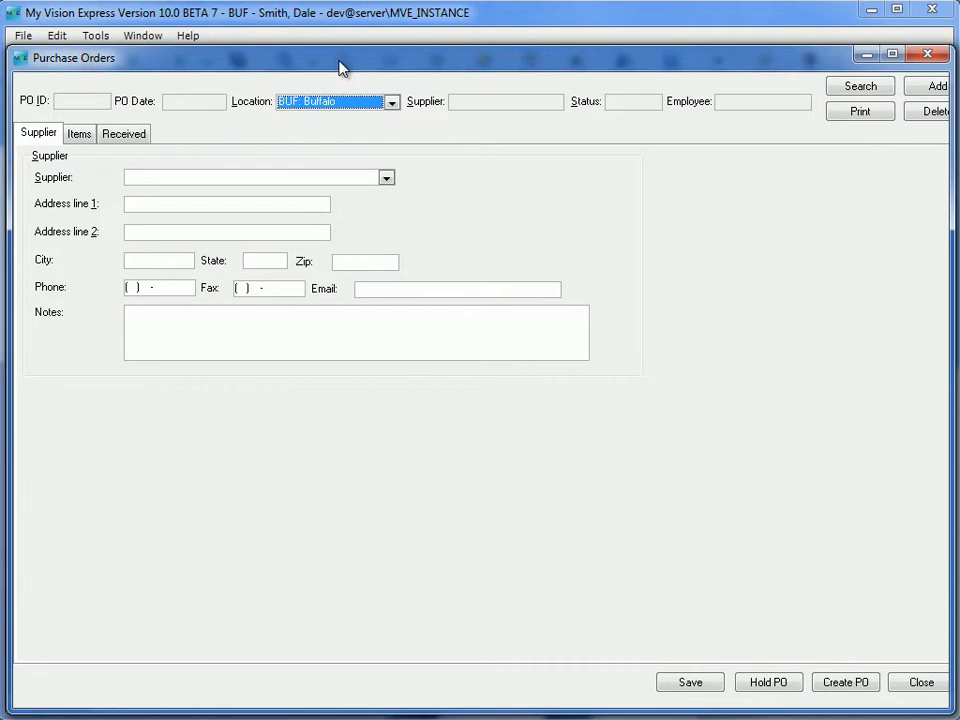
# - Choose OPTIPORT as the supplier and auto-create the purchase order items for the order date range 07/19/2011 to 07/19/2011
pyautogui.click(386, 178)
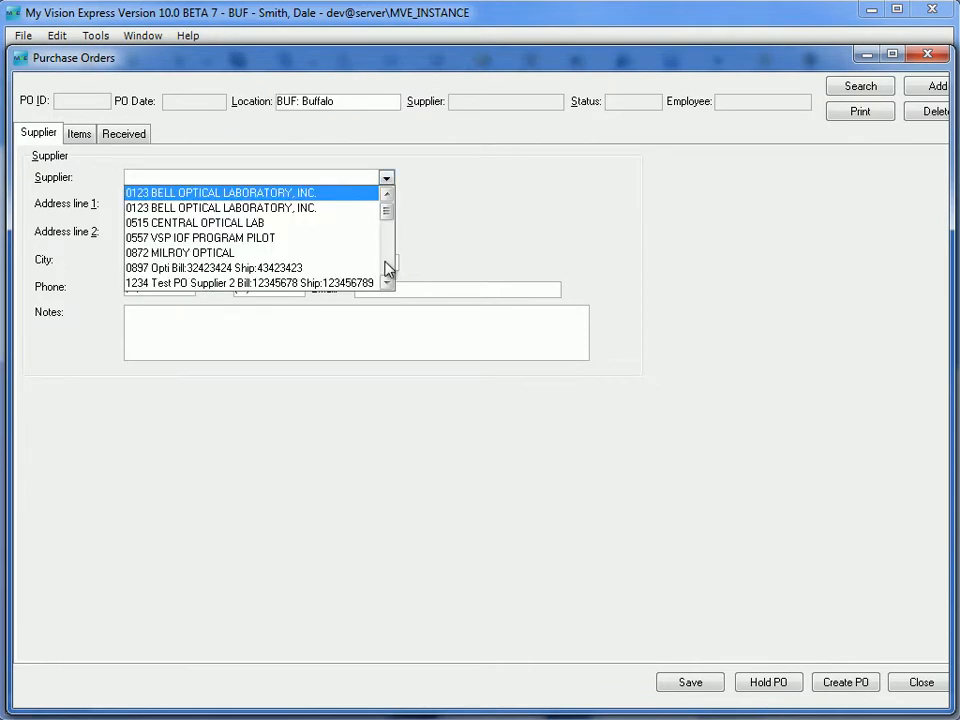
pyautogui.scroll(-5, 388, 268)
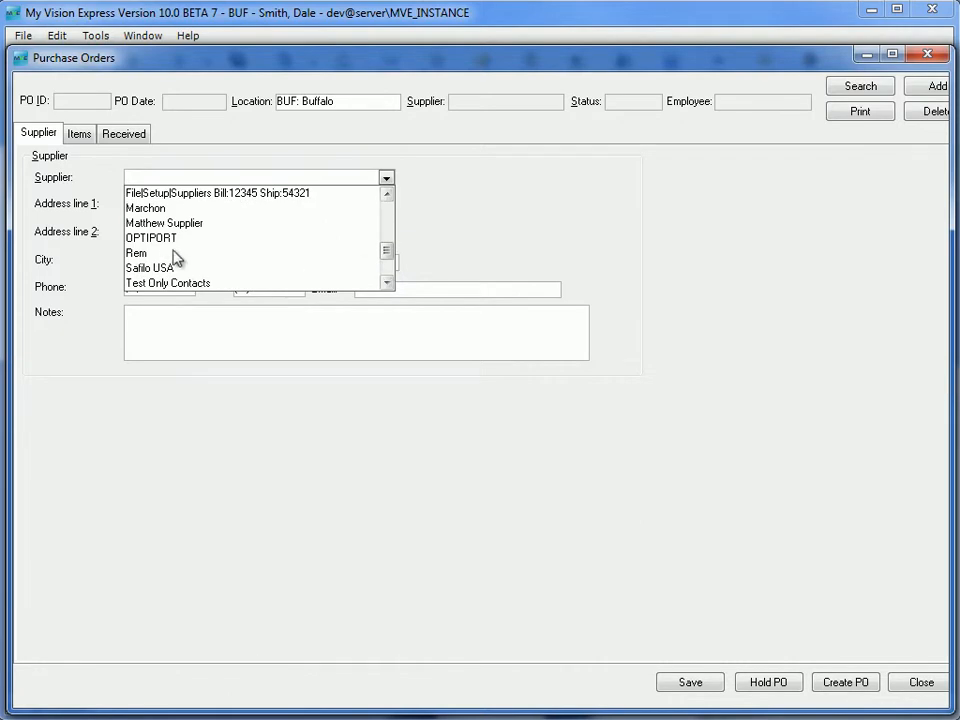
pyautogui.click(165, 240)
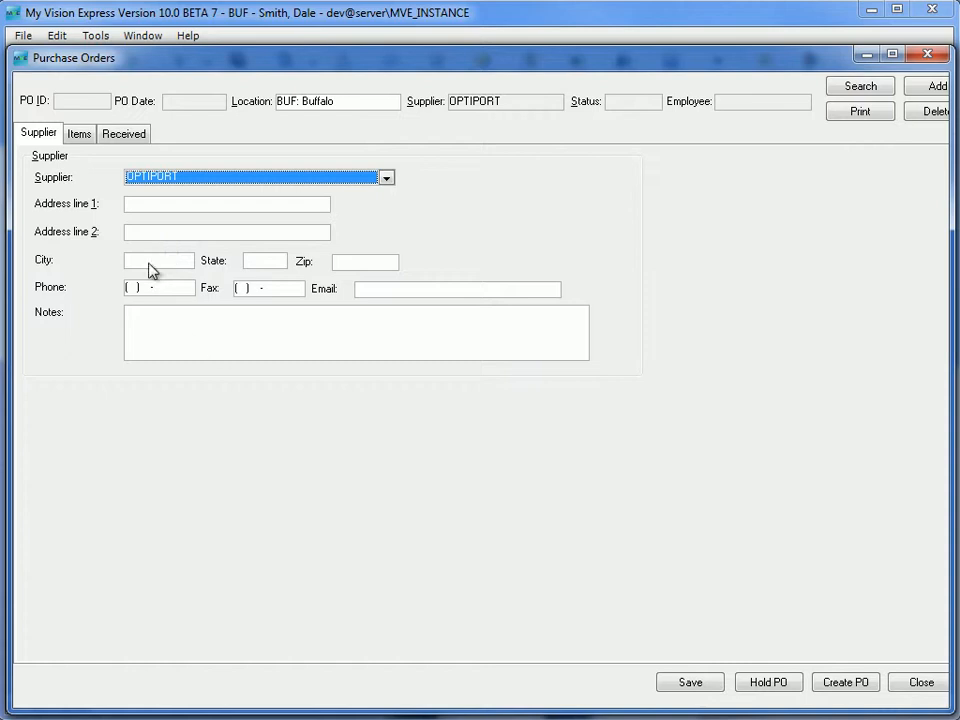
pyautogui.click(80, 134)
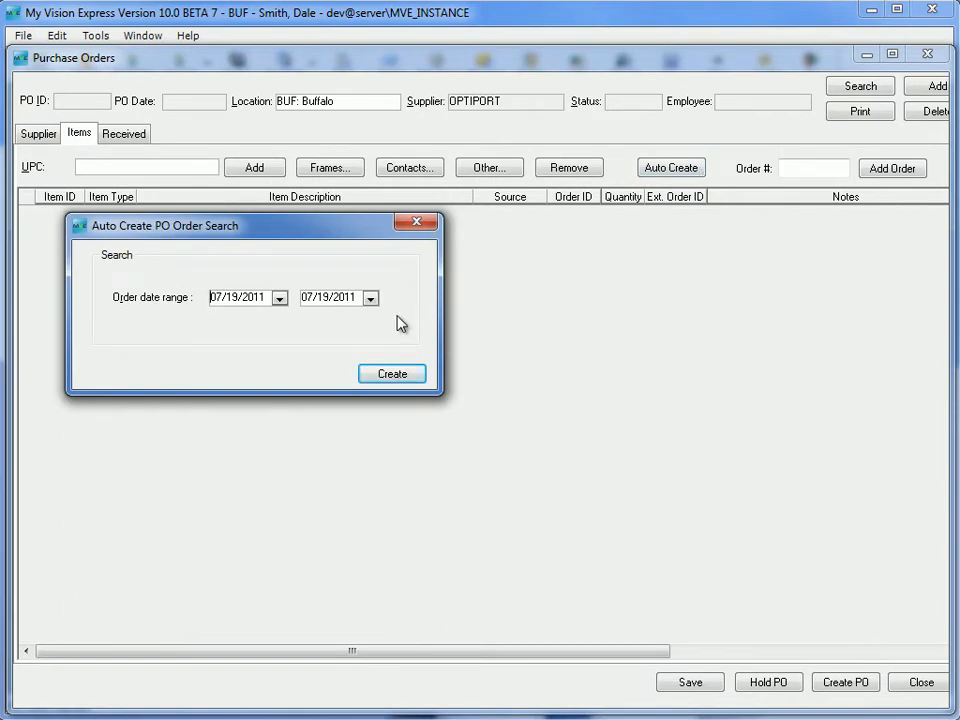
pyautogui.click(394, 374)
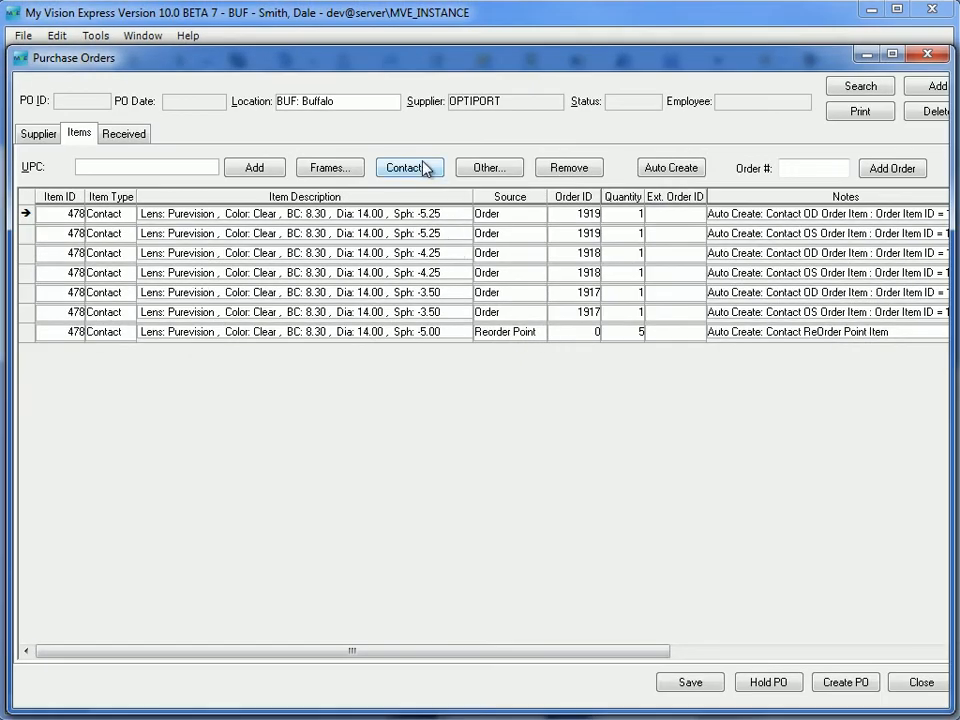
# - Add the Purevision contact lens configuration with sphere -3.00 to the purchase order items, keeping User as its source
pyautogui.click(424, 169)
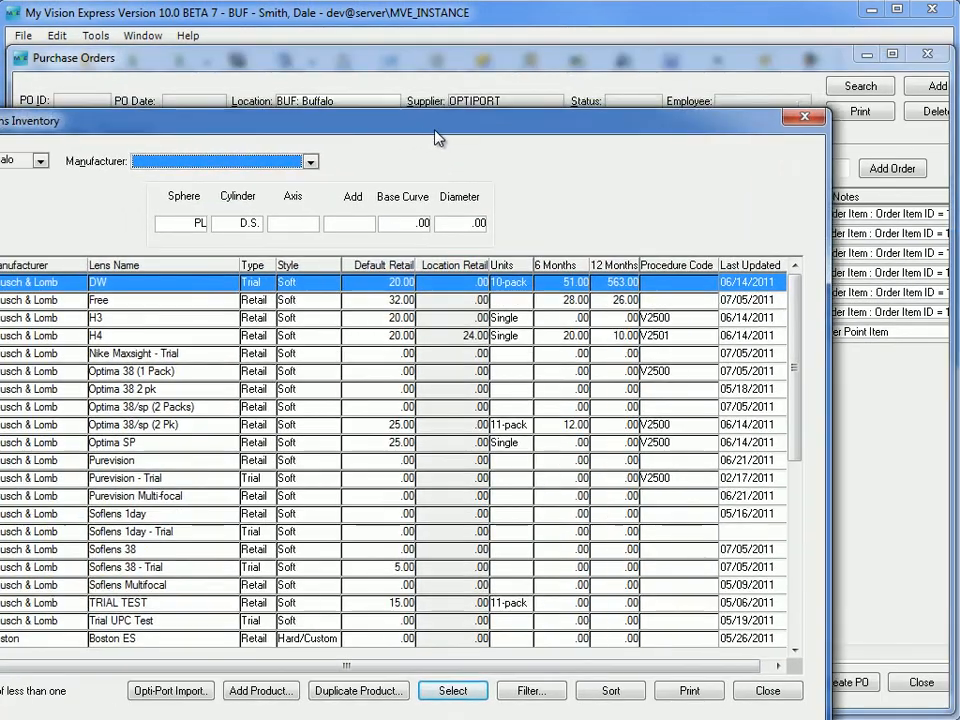
pyautogui.moveTo(437, 137); pyautogui.dragTo(558, 98)
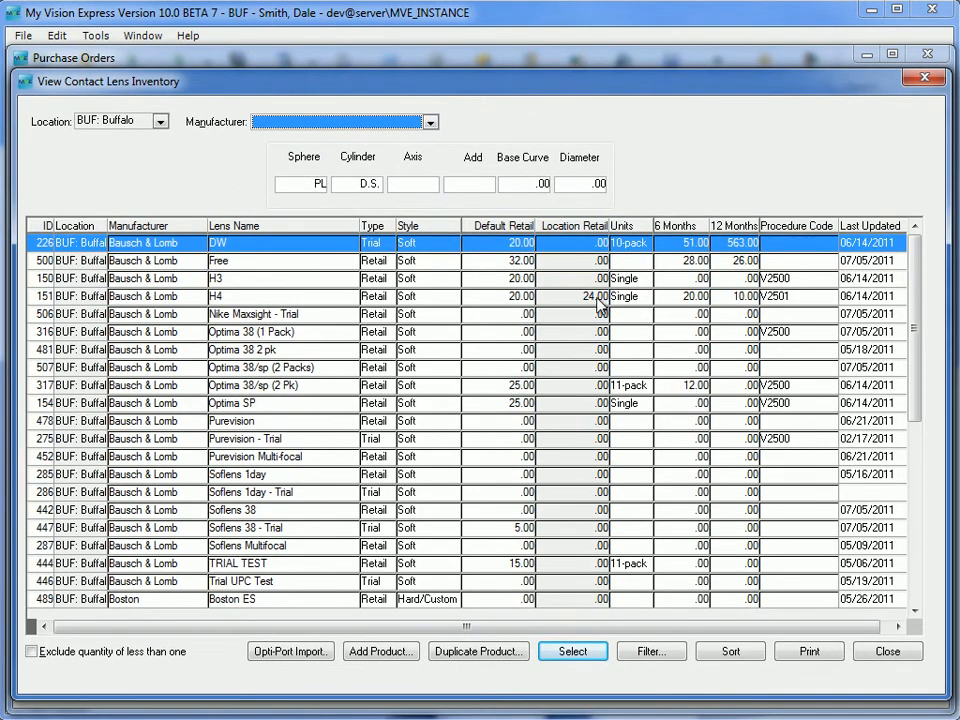
pyautogui.doubleClick(355, 425)
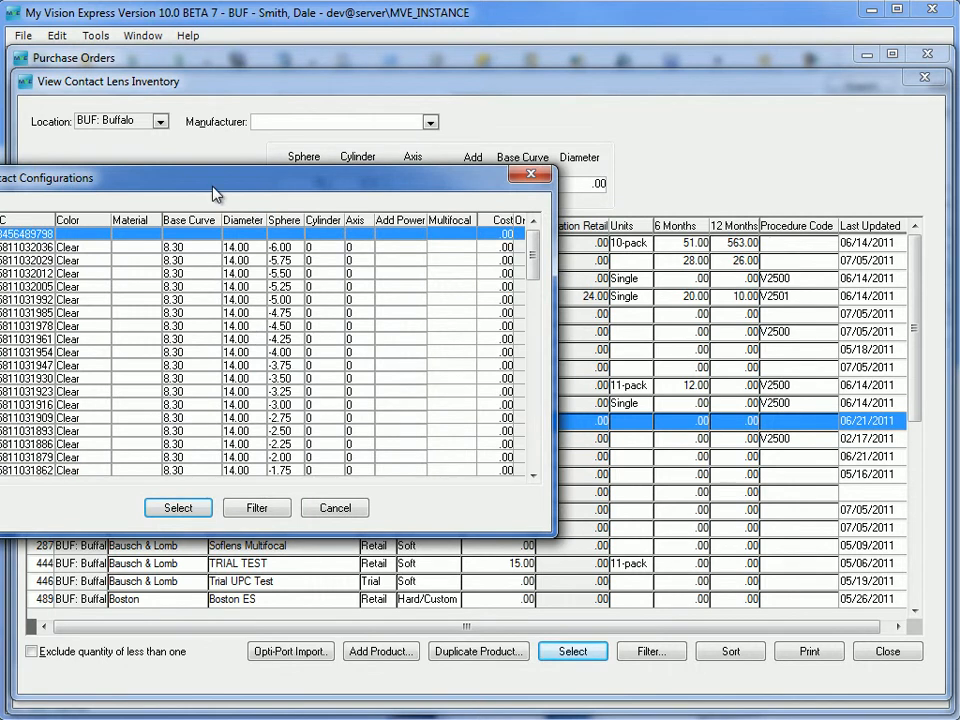
pyautogui.moveTo(213, 188); pyautogui.dragTo(326, 203)
pyautogui.doubleClick(308, 424)
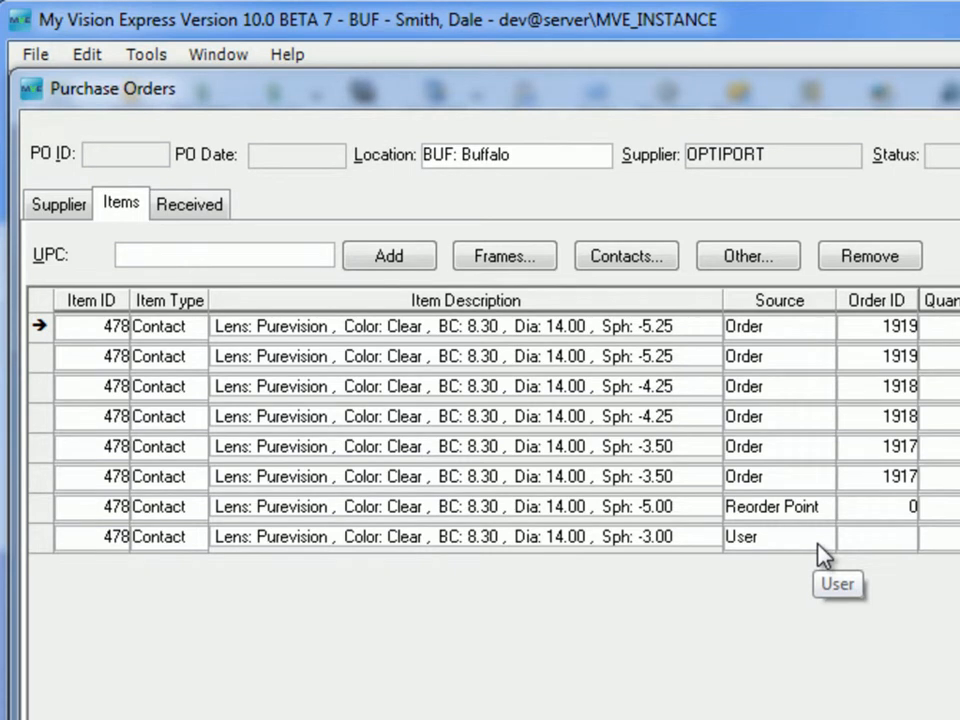
pyautogui.click(818, 544)
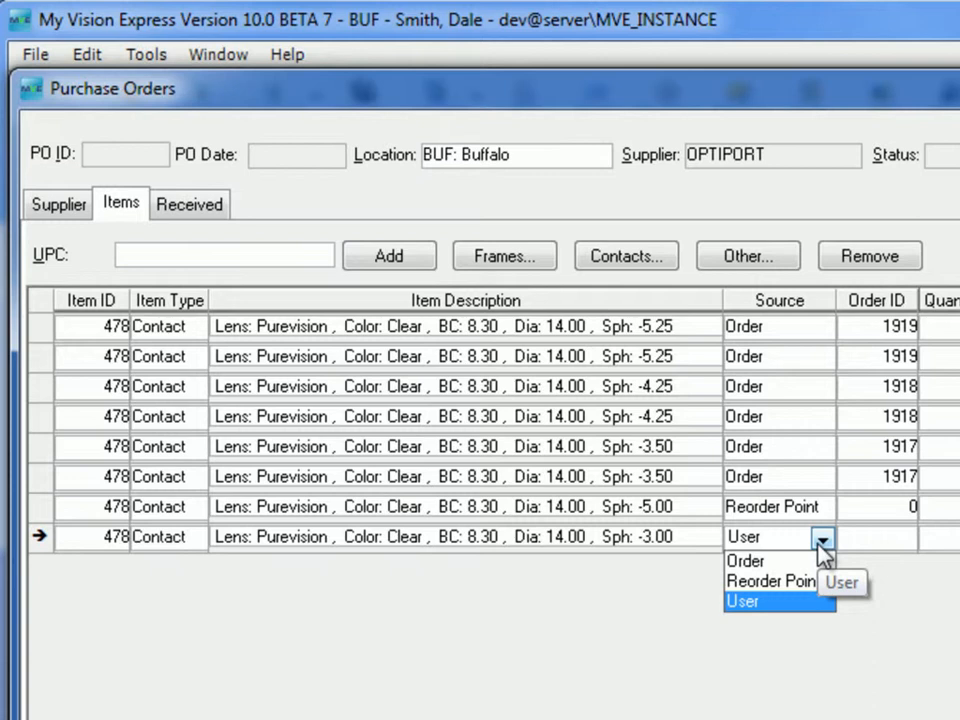
pyautogui.click(818, 541)
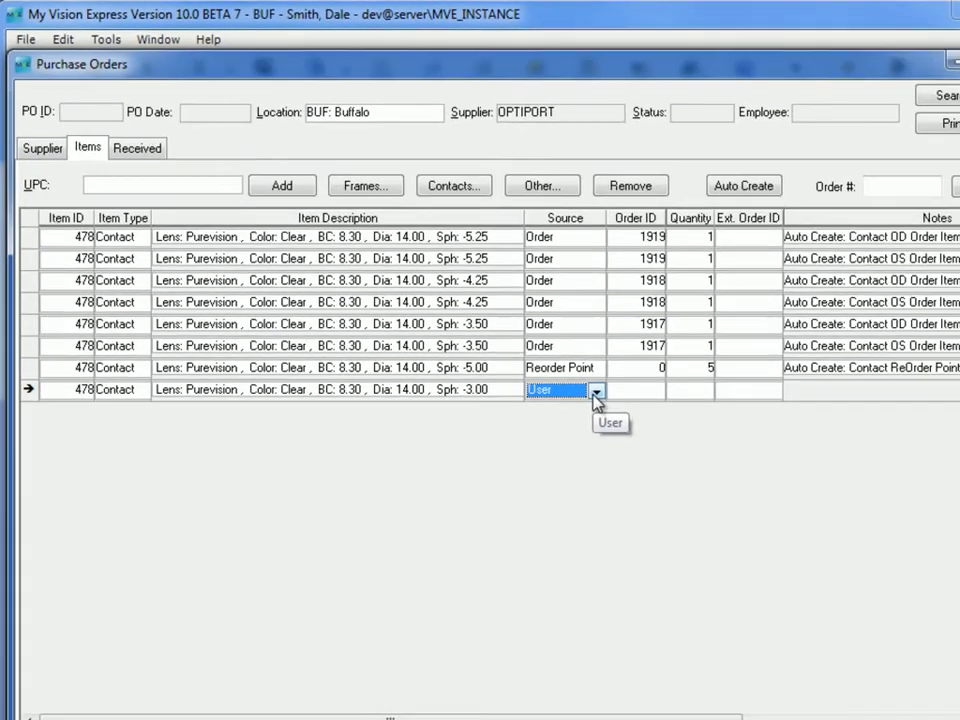
# - Check the Ship To settings of the listed items and create the purchase order
pyautogui.click(912, 652)
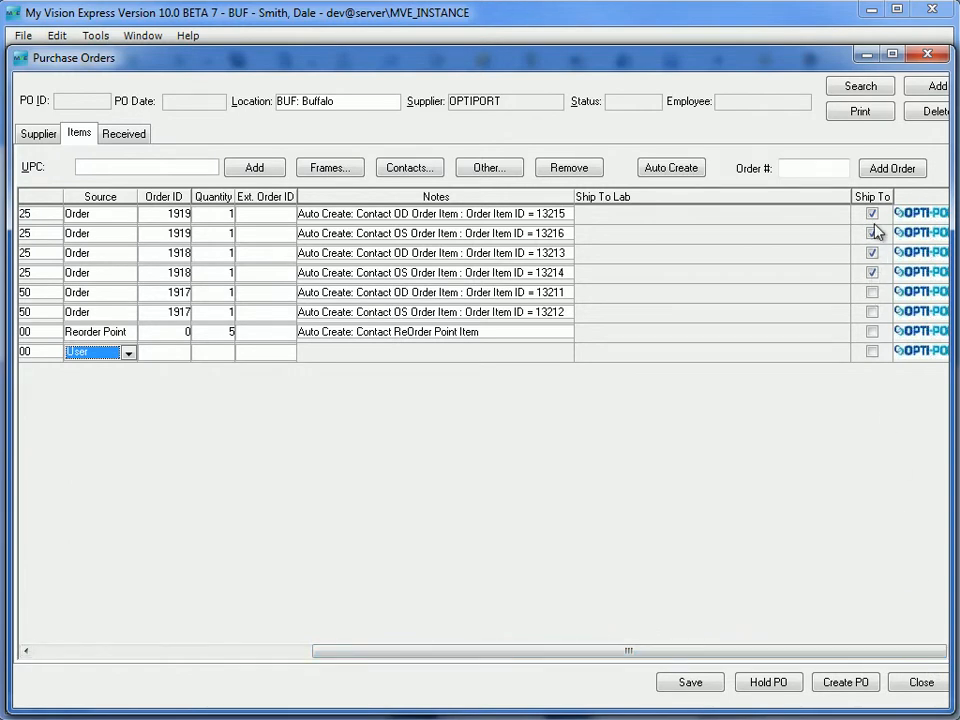
pyautogui.click(26, 653)
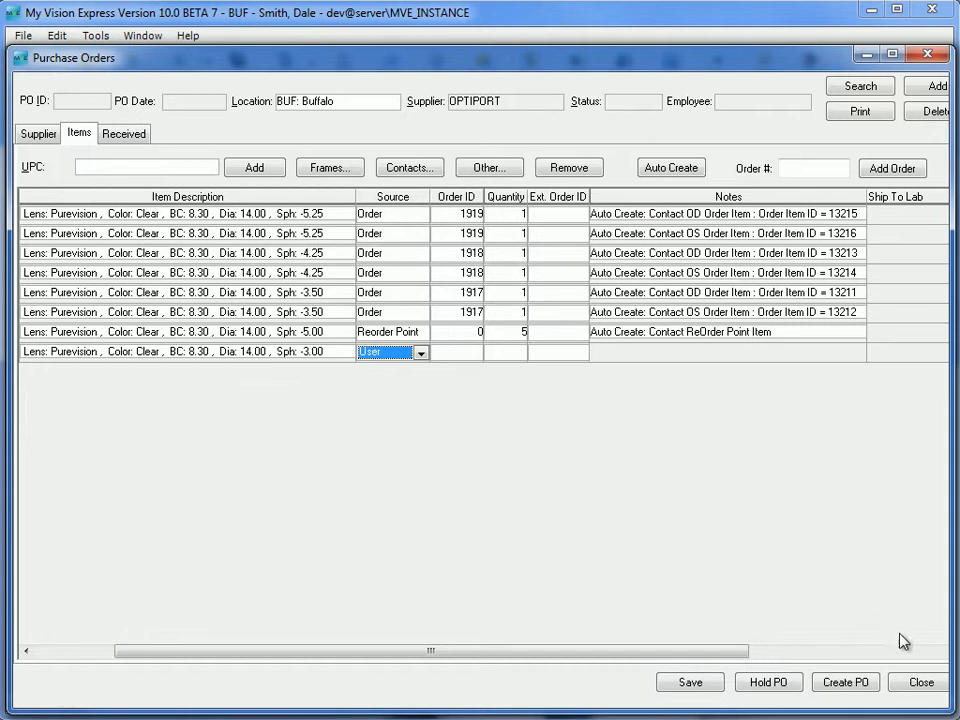
pyautogui.click(862, 684)
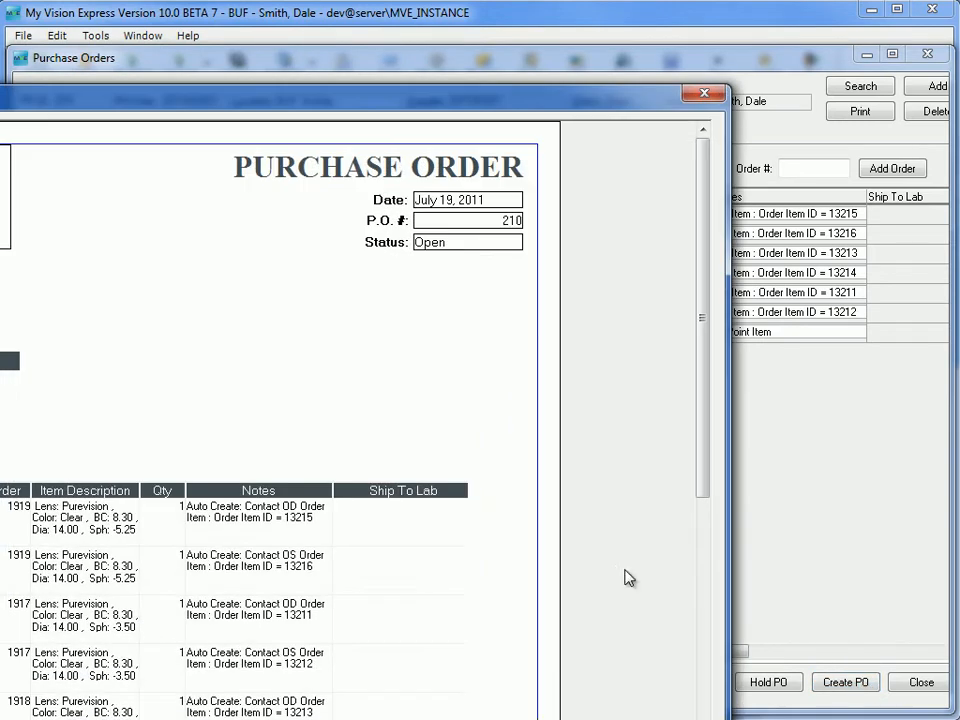
# - Review the OPTIPORT purchase order's print preview down to its last item, and save and close the purchase order
pyautogui.moveTo(252, 116); pyautogui.dragTo(489, 37)
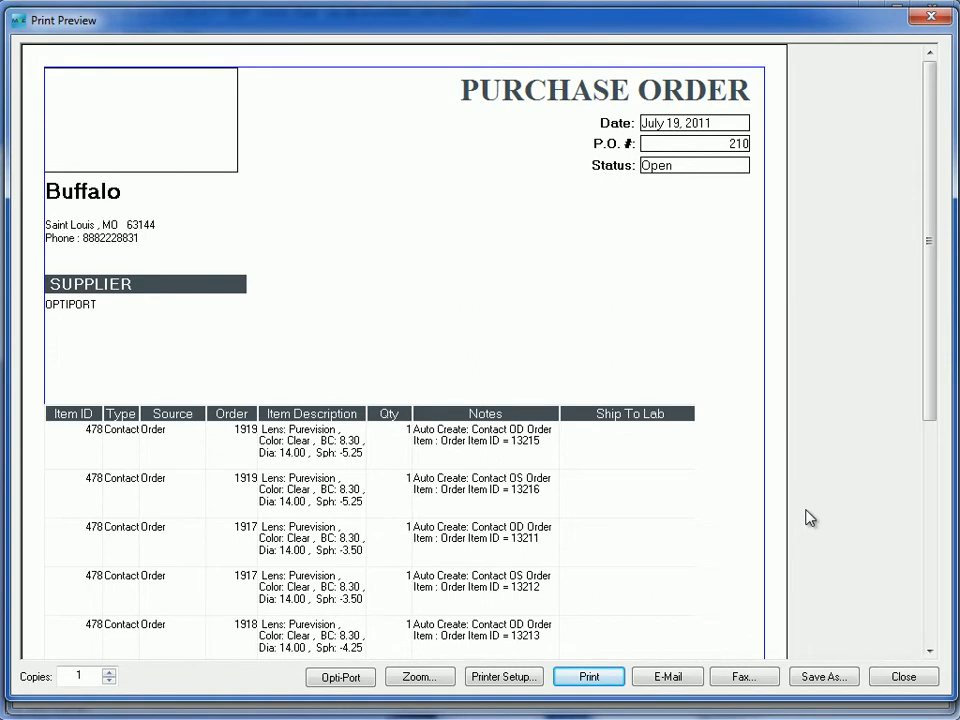
pyautogui.click(929, 651)
pyautogui.click(929, 651)
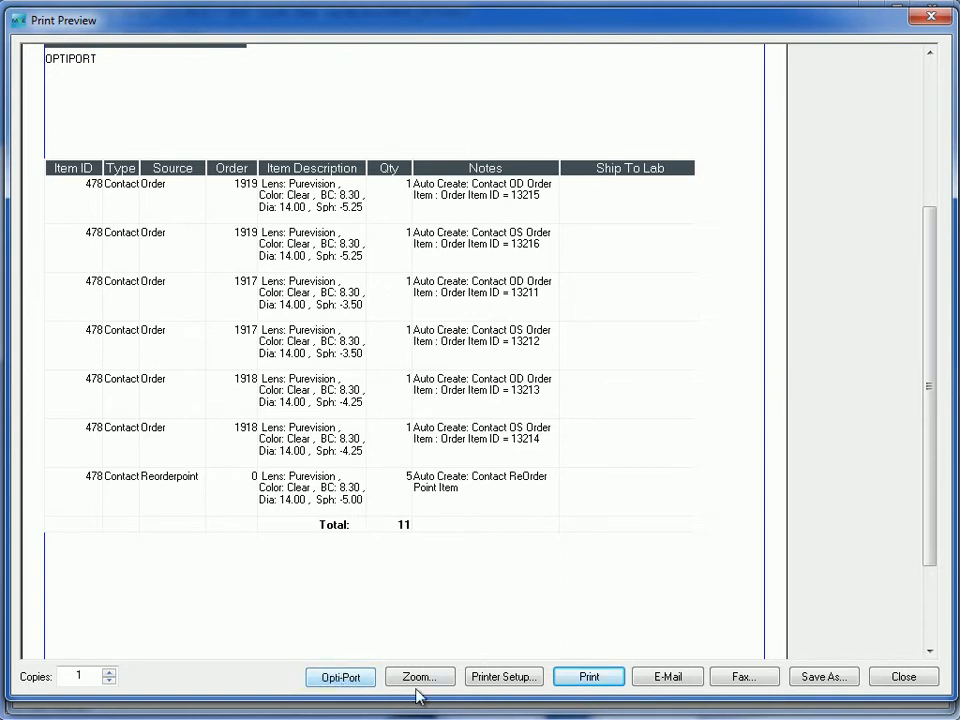
pyautogui.click(908, 677)
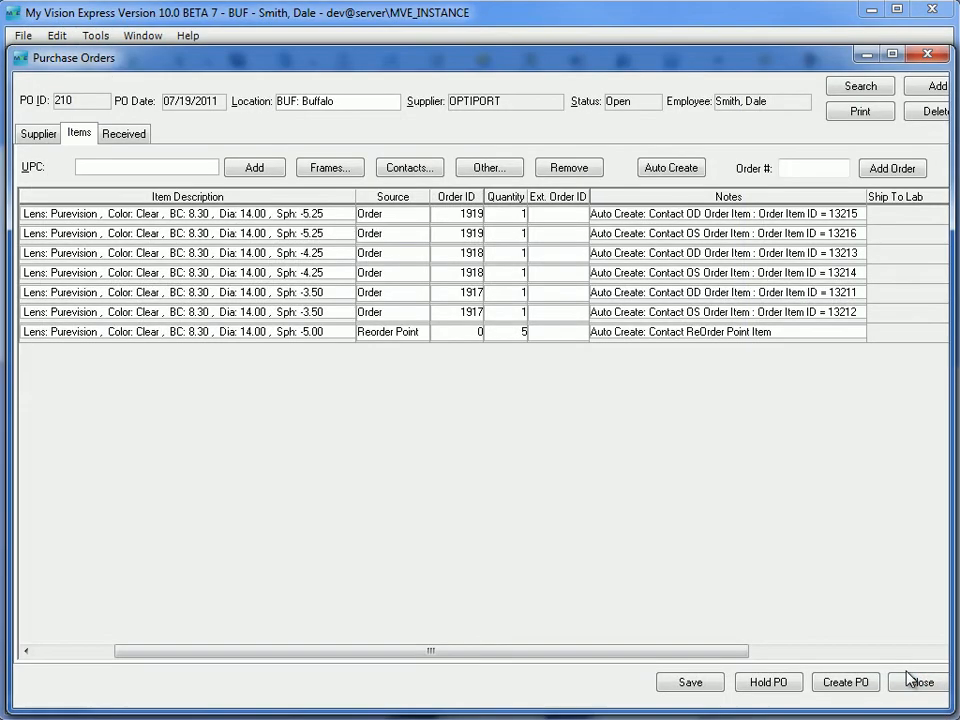
pyautogui.click(699, 683)
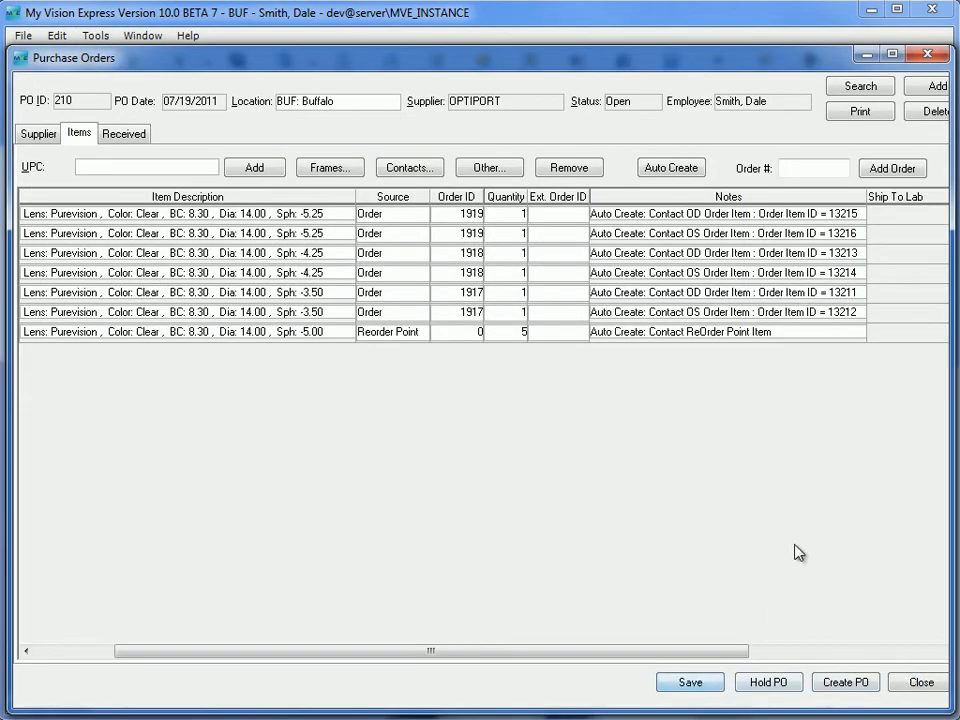
pyautogui.click(921, 688)
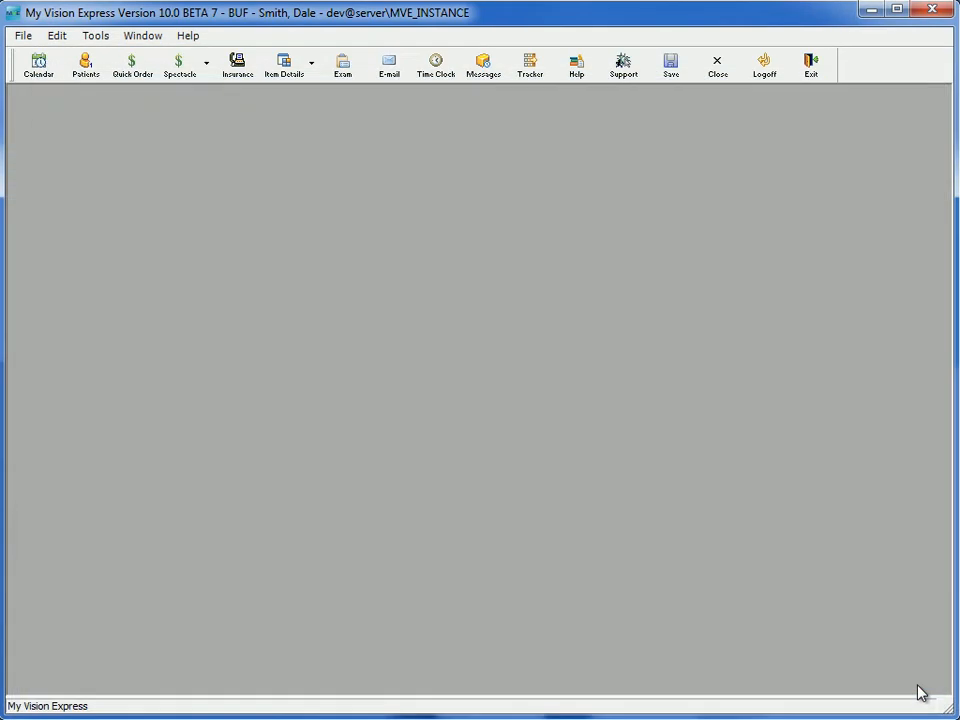
# - Open a blank inventory purchase order for the Buffalo location and move its window so the form is in view
pyautogui.click(23, 38)
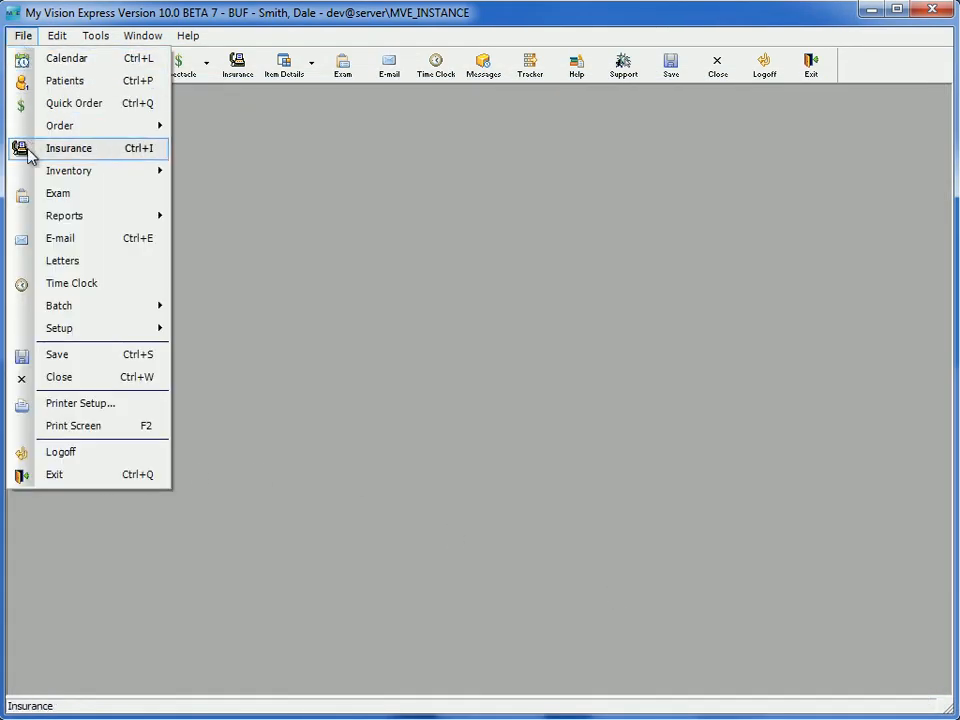
pyautogui.moveTo(22, 170)
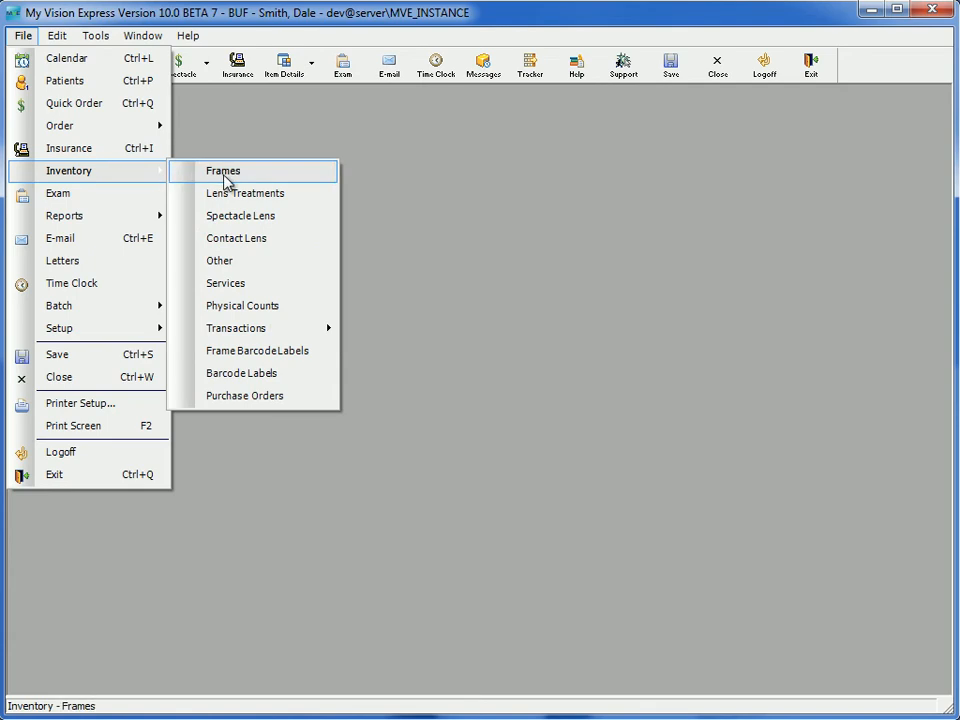
pyautogui.click(250, 398)
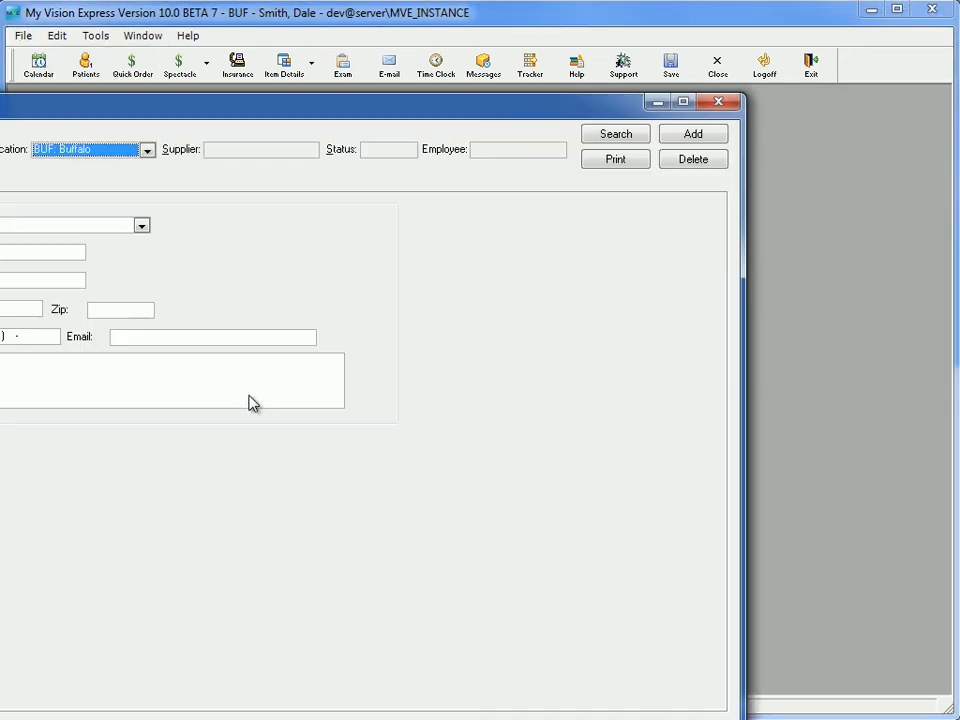
pyautogui.moveTo(210, 114); pyautogui.dragTo(430, 60)
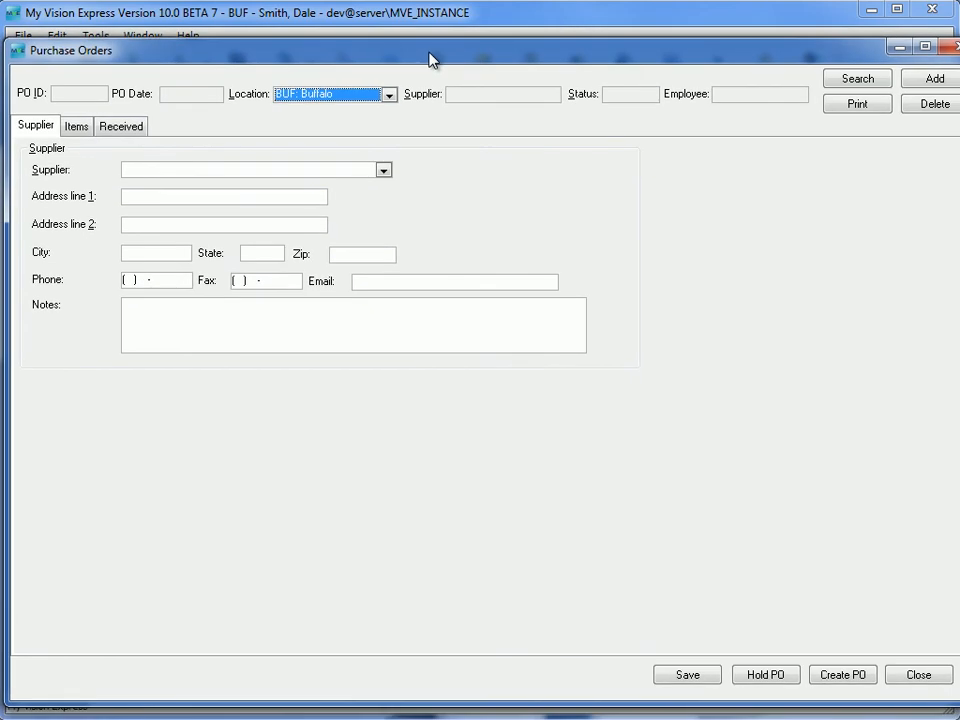
# - Select OPTIPORT as the new purchase order's supplier and run the automatic item creation for orders dated 07/19/2011 to 07/19/2011
pyautogui.click(383, 170)
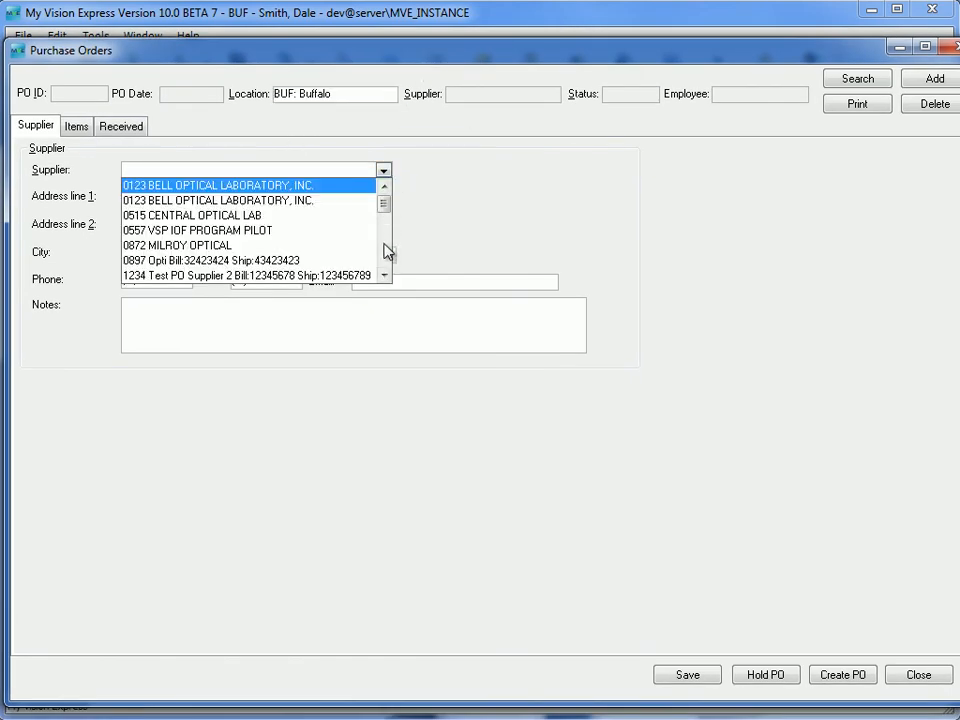
pyautogui.scroll(-5, 388, 248)
pyautogui.click(160, 231)
pyautogui.click(78, 126)
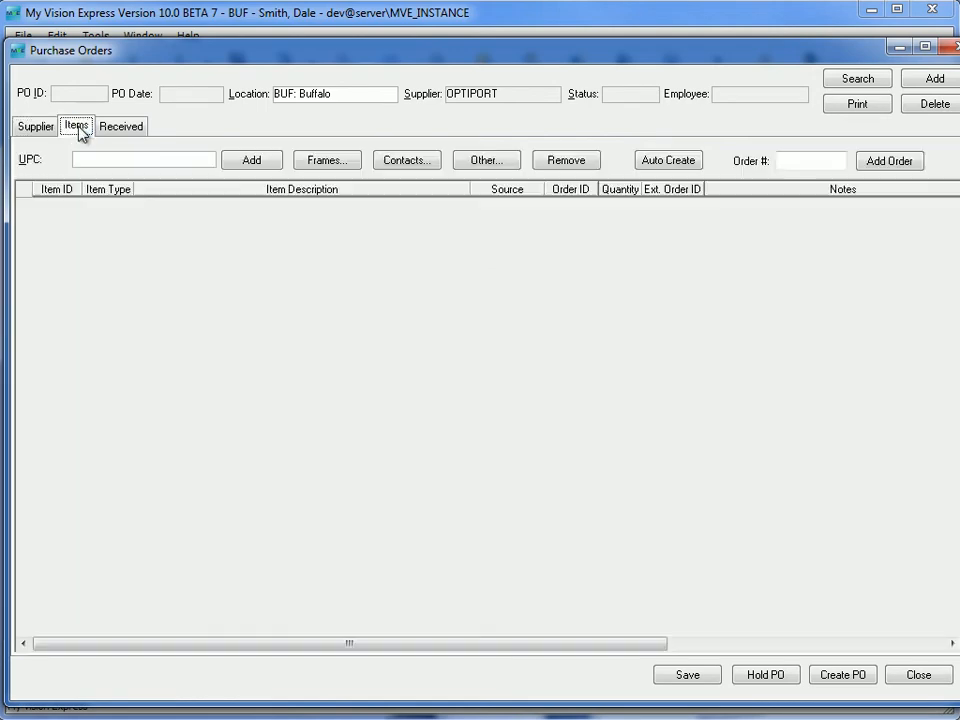
pyautogui.click(670, 166)
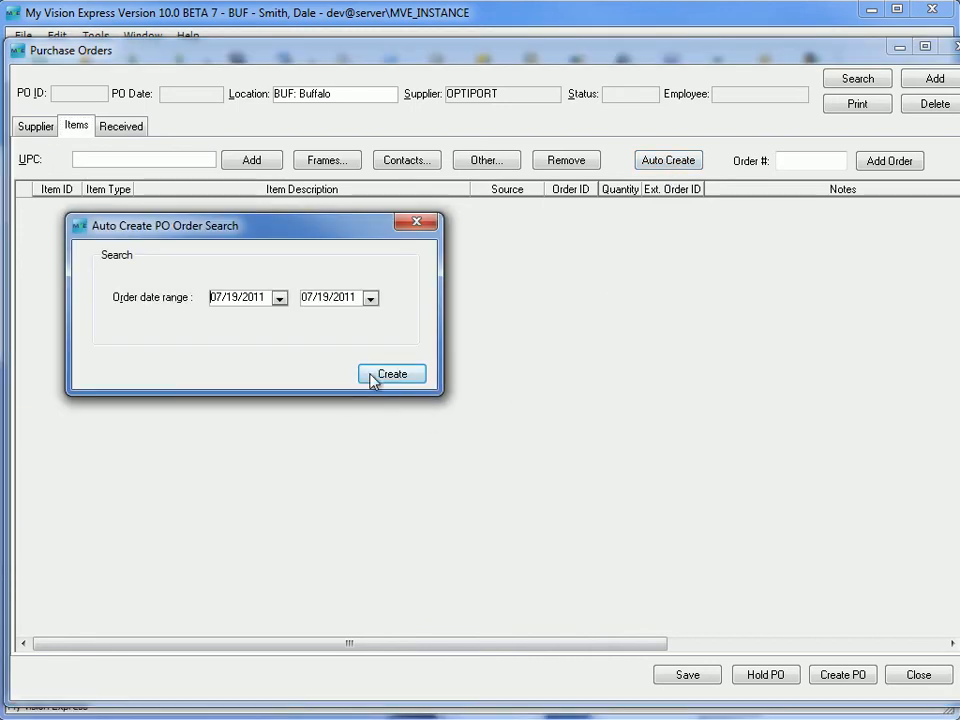
pyautogui.click(389, 374)
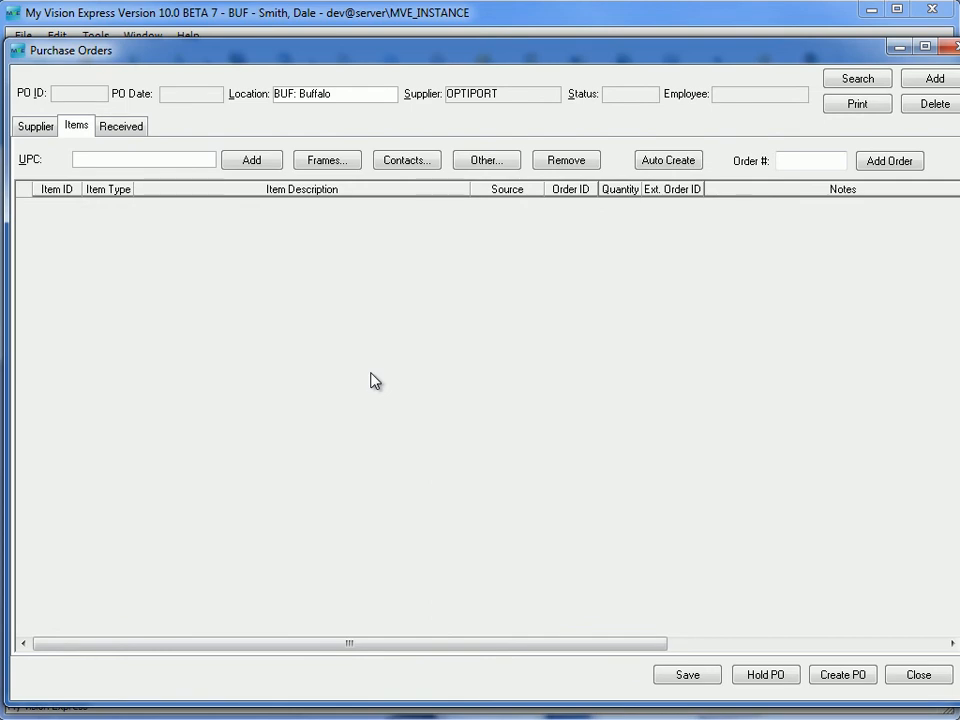